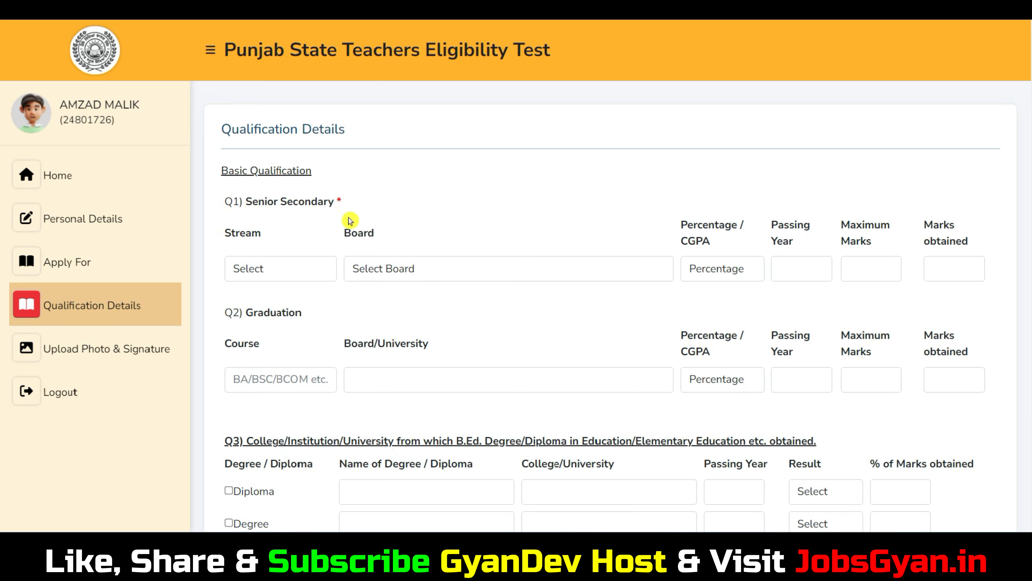
Set the Senior Secondary stream to Science, the board to Uttarakhand Board of School Education (UBSE), and the grading type to Percentage.
left_click(289, 274)
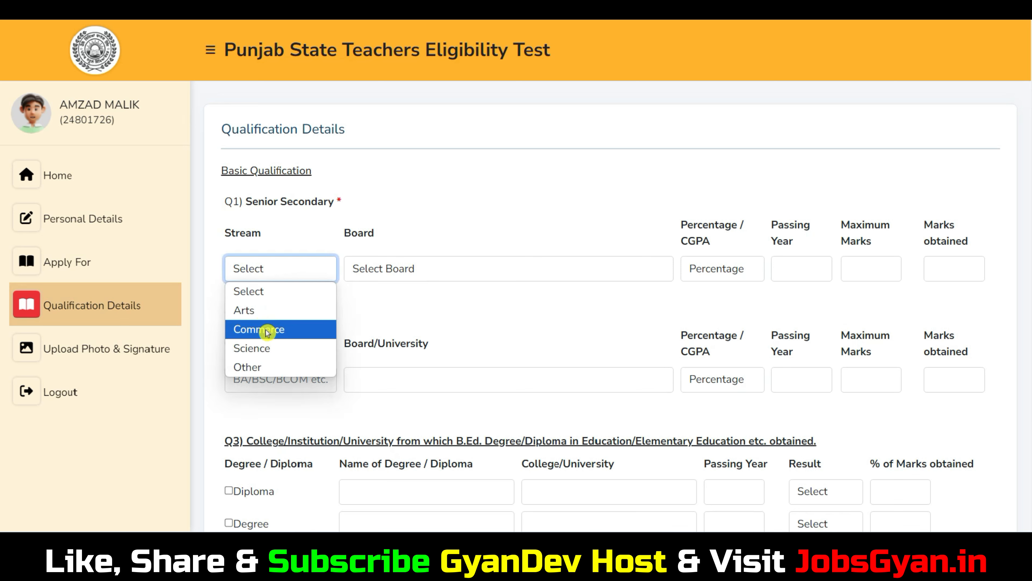
left_click(265, 349)
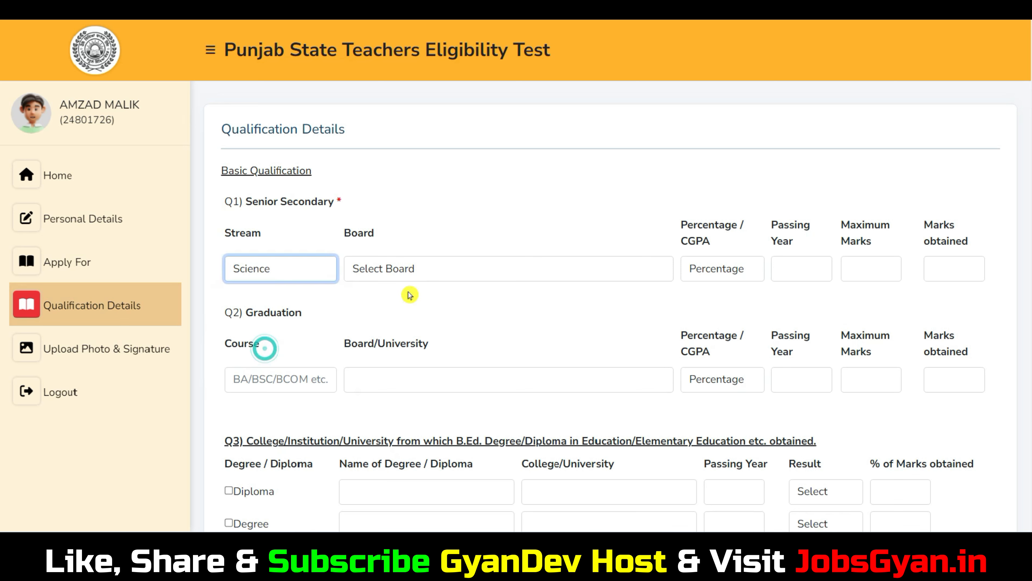
left_click(423, 269)
scroll(482, 212, "down", 5)
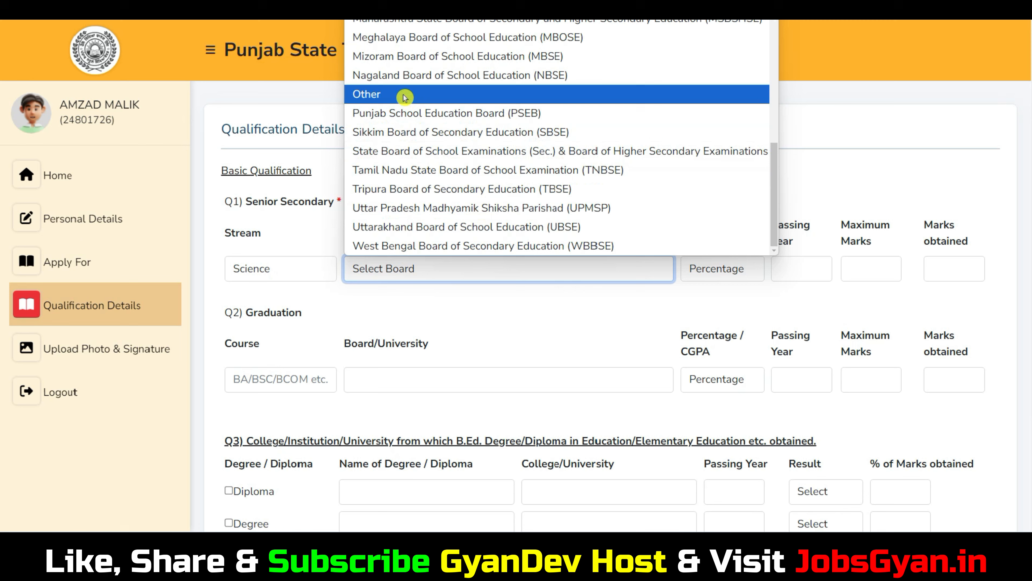
scroll(404, 95, "up", 10)
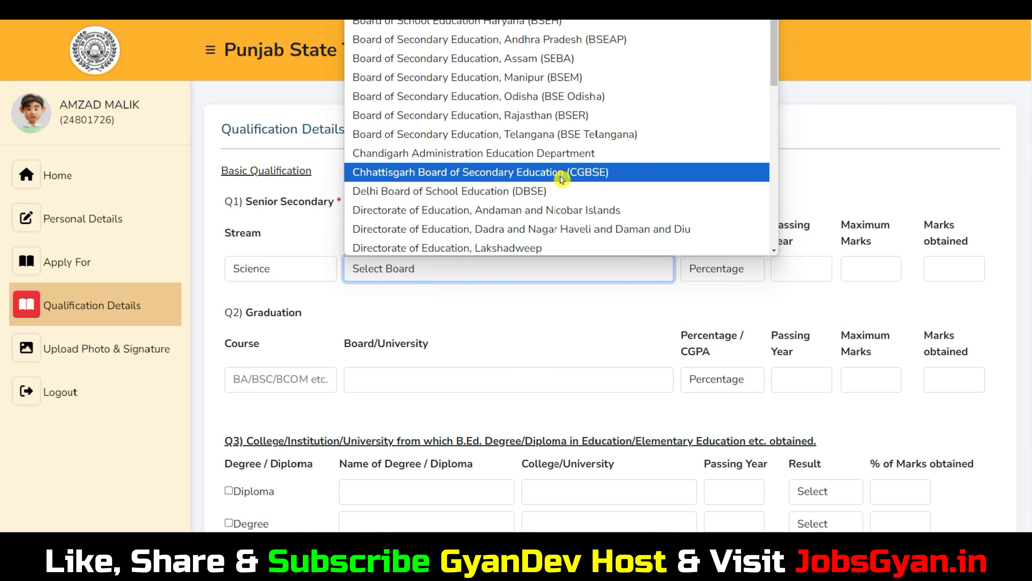
scroll(596, 99, "down", 5)
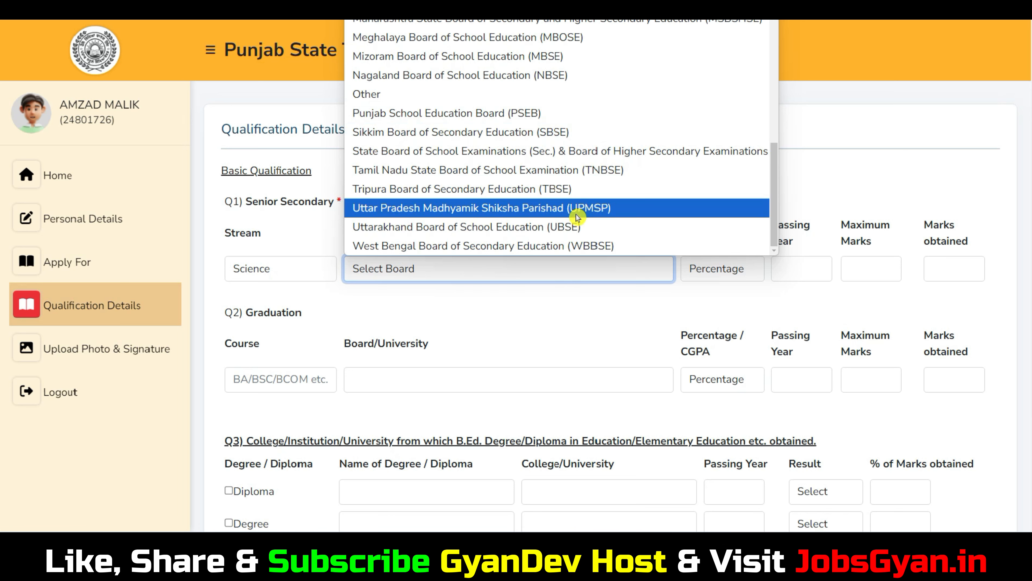
left_click(503, 230)
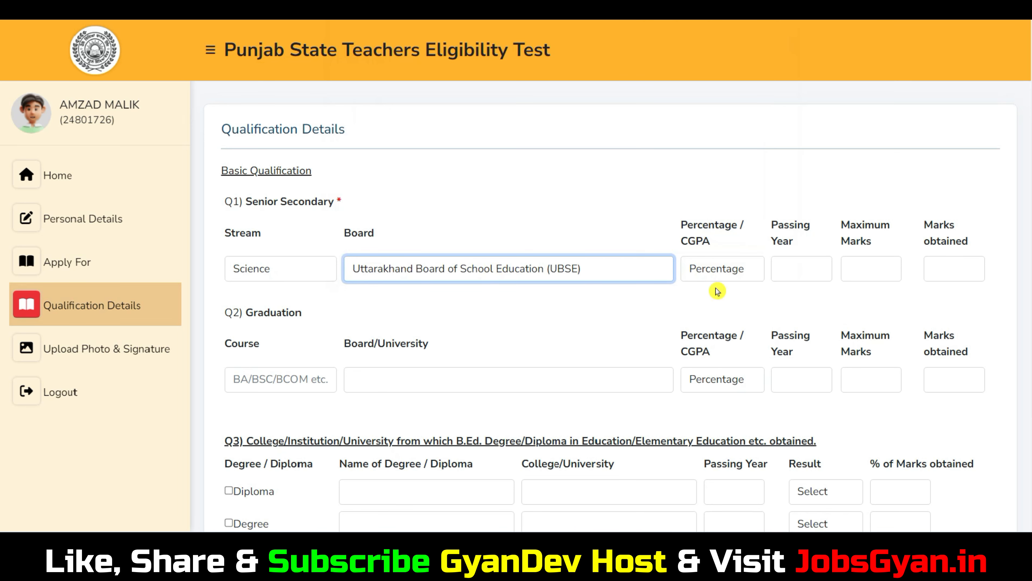
left_click(716, 278)
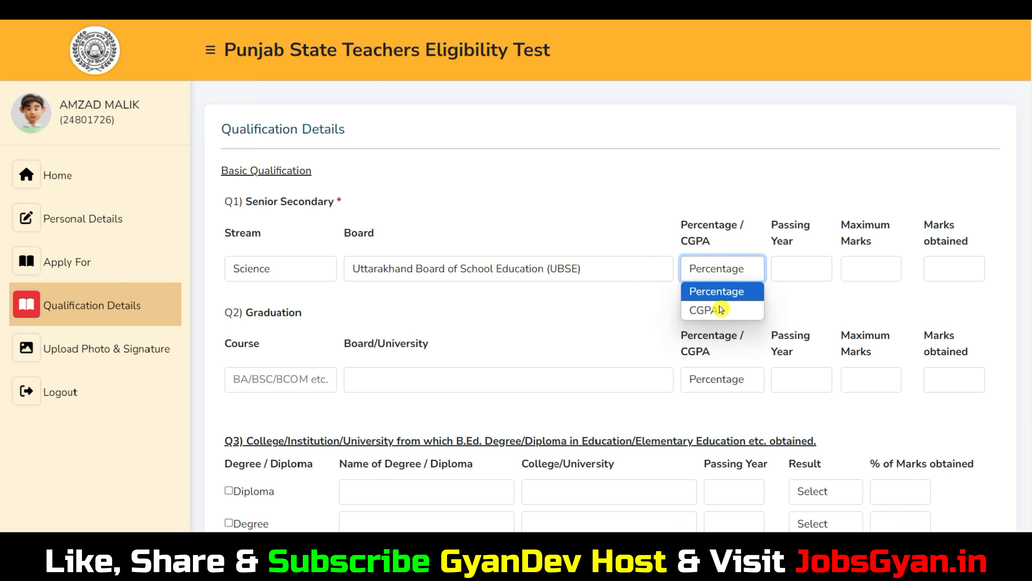
left_click(724, 292)
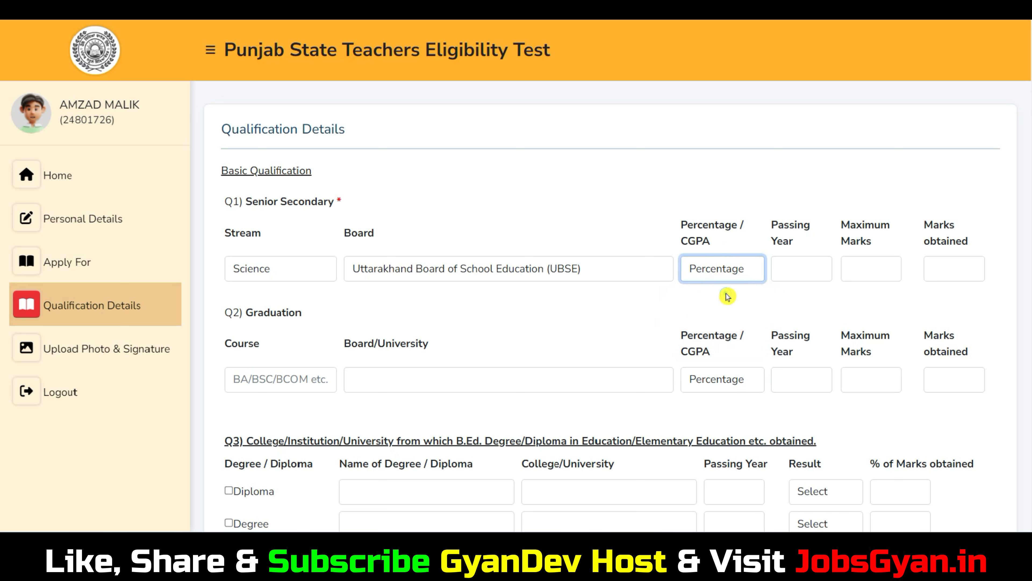
Enter the Senior Secondary passing year 2016, maximum marks 600 and marks obtained 587.
left_click(799, 272)
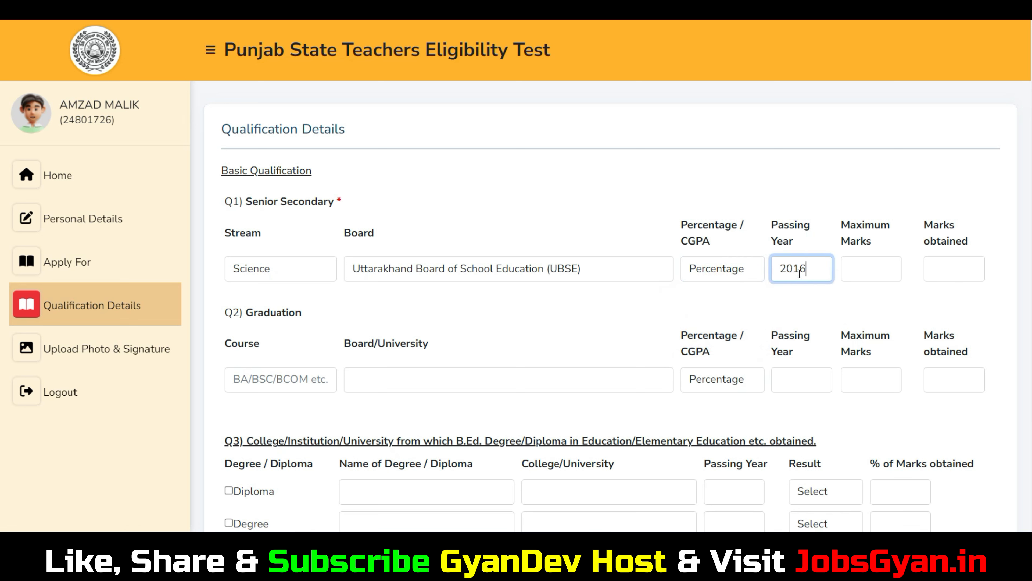
left_click(867, 268)
type("600")
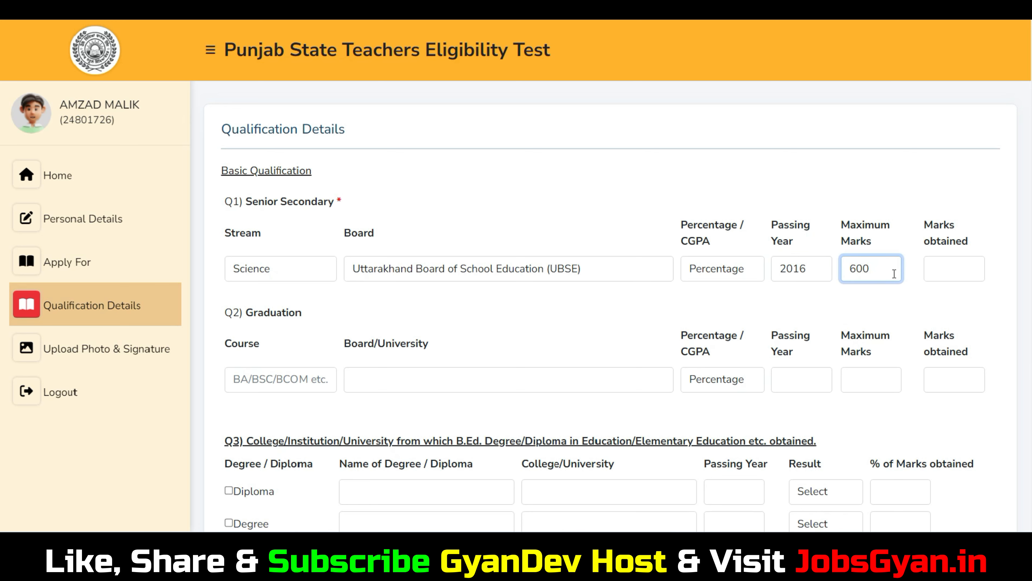
left_click(945, 271)
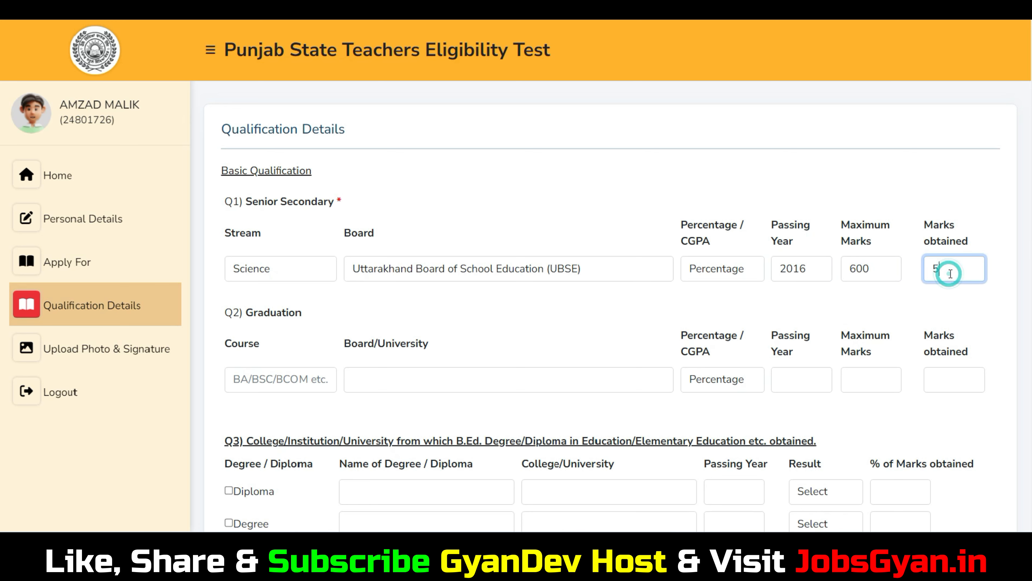
type("587")
left_click(852, 164)
Enter BA as the graduation course and CCSU Meerut as its university, keeping the grading type as Percentage.
scroll(851, 162, "down", 3)
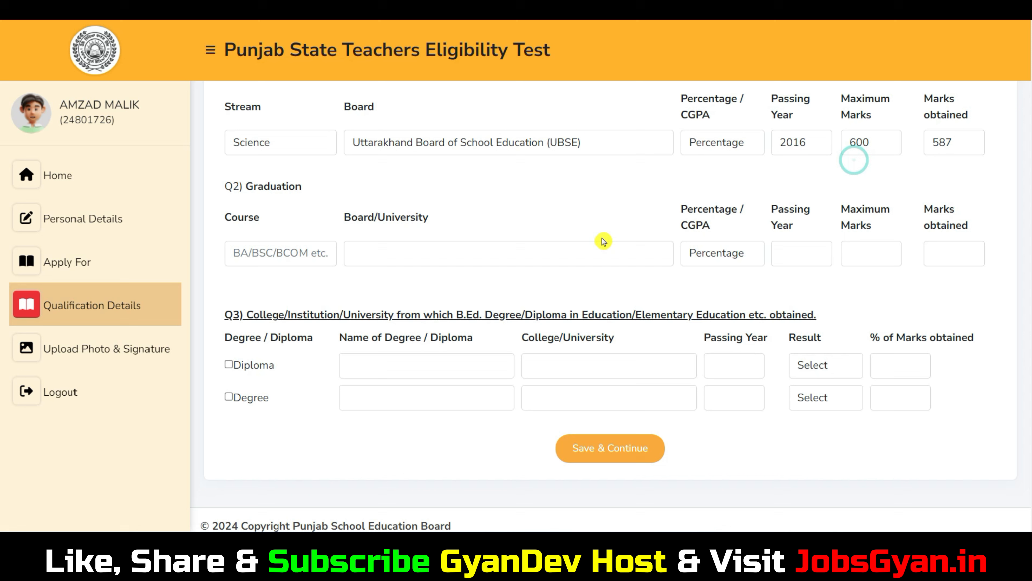
left_click(269, 257)
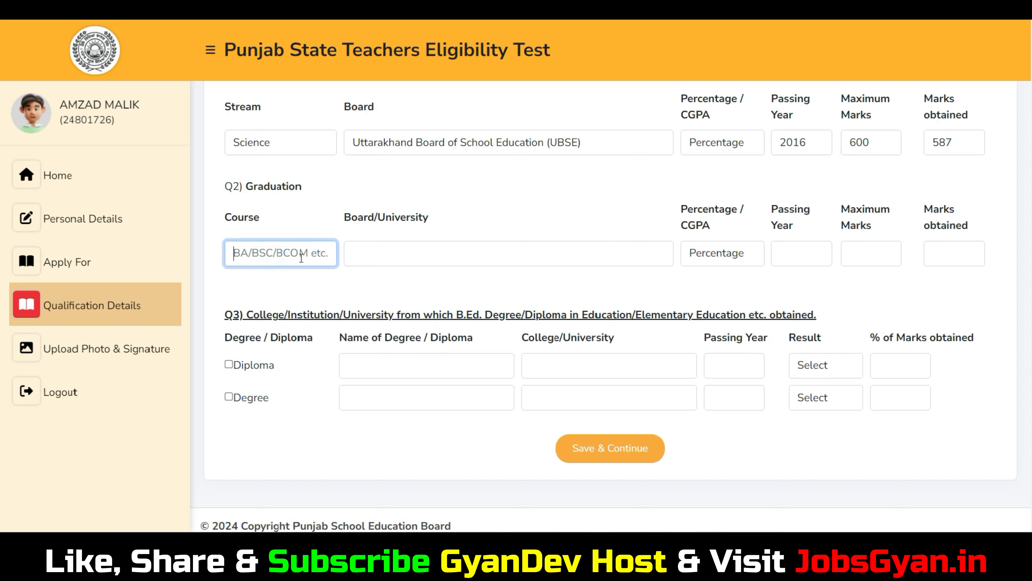
type("BA")
left_click(397, 265)
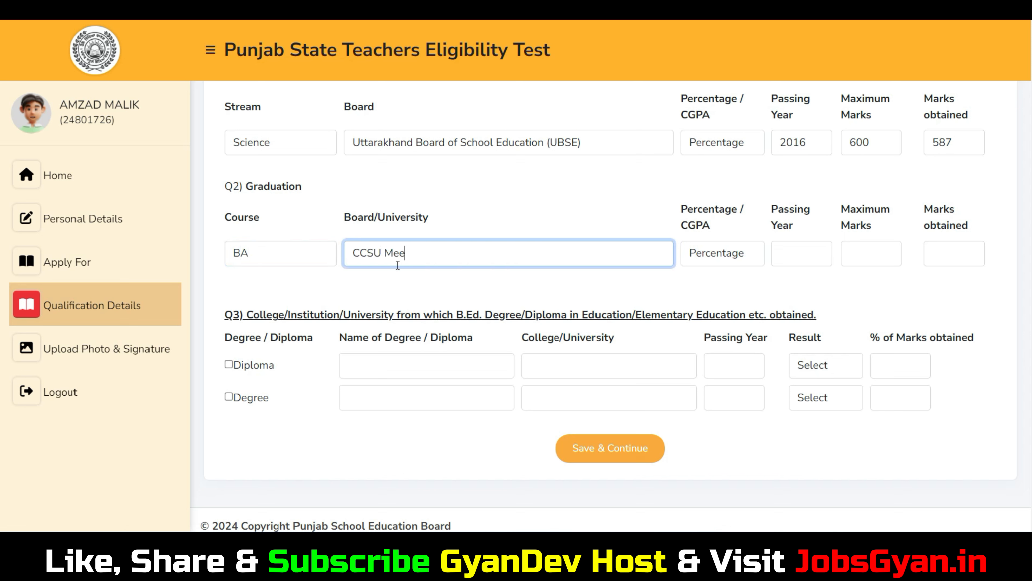
left_click(718, 253)
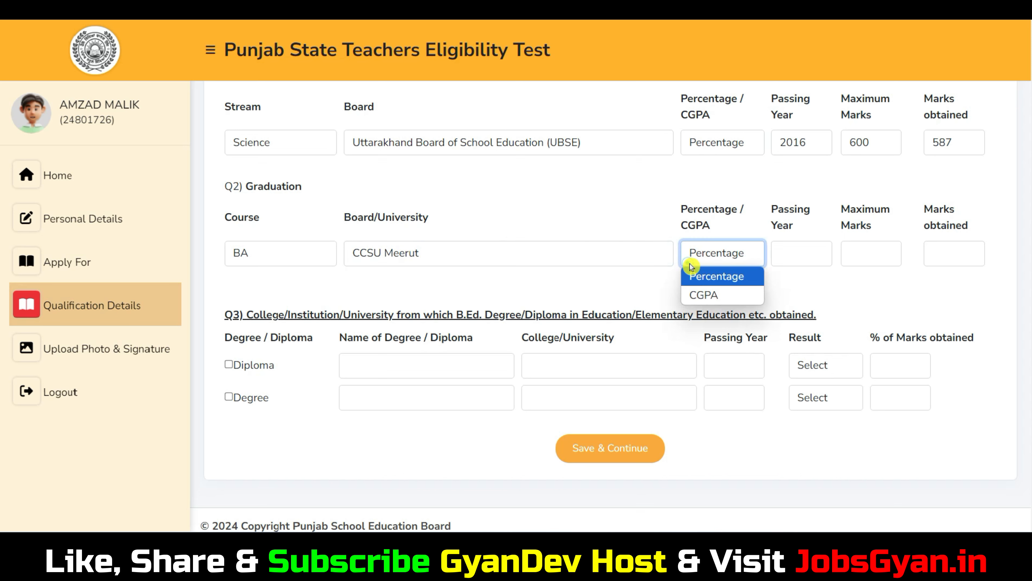
Enter the graduation passing year 2022, maximum marks 1500 and marks obtained 1471.
left_click(791, 258)
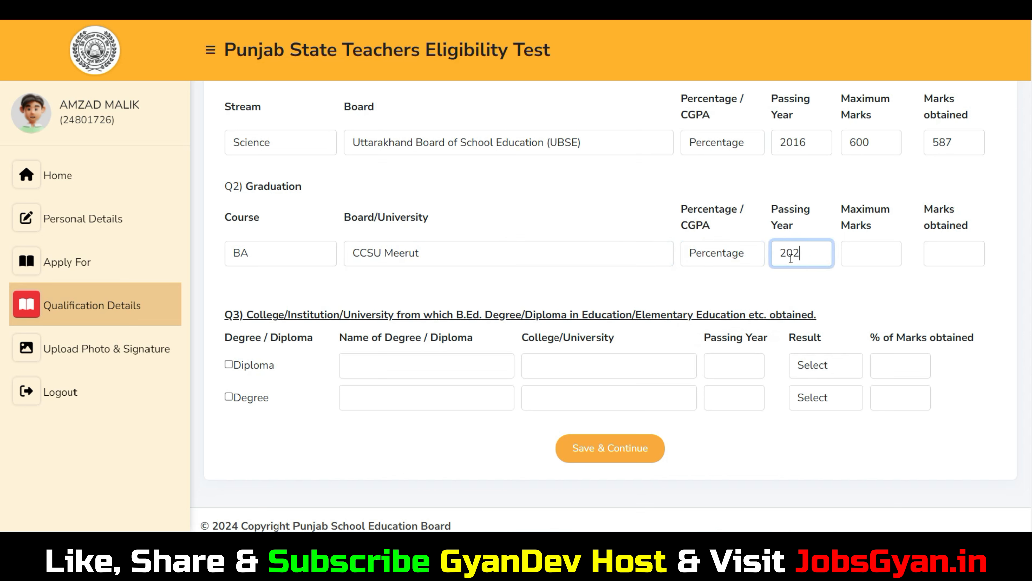
left_click(862, 258)
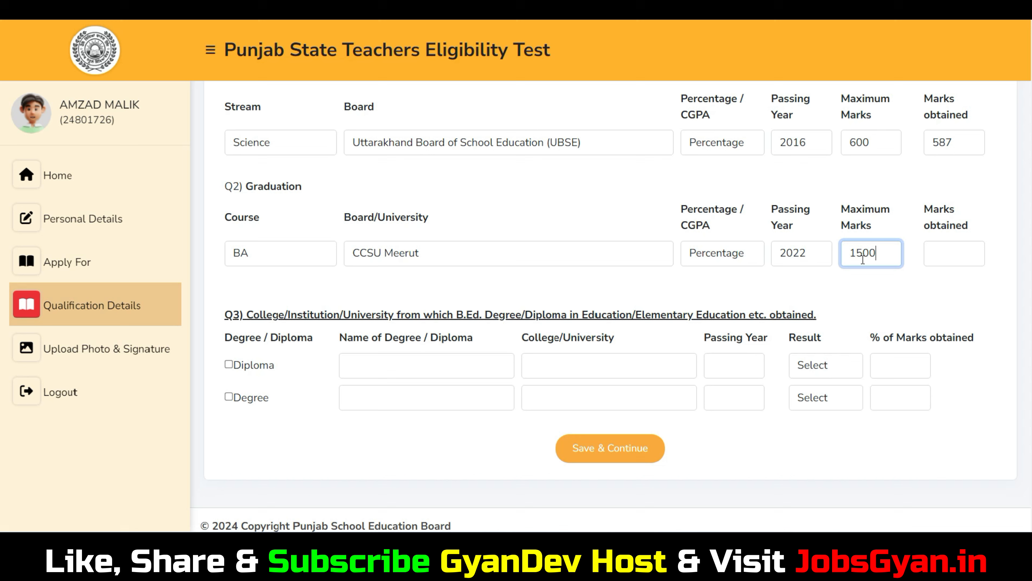
left_click(940, 260)
type("1471")
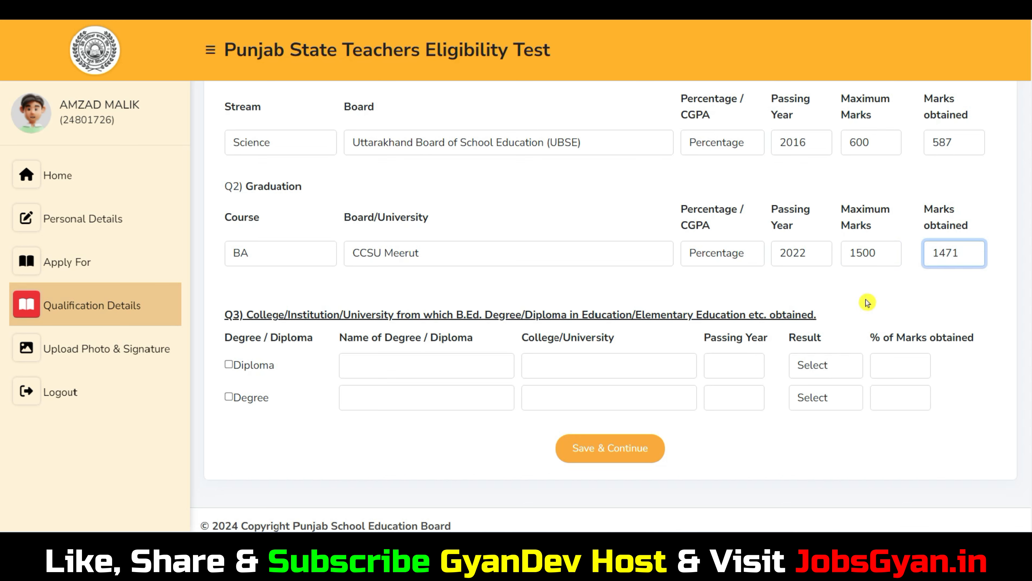
Tick only Diploma under Q3 and enter DELED as its name and CCSU Meerut as the college/university.
scroll(529, 301, "down", 1)
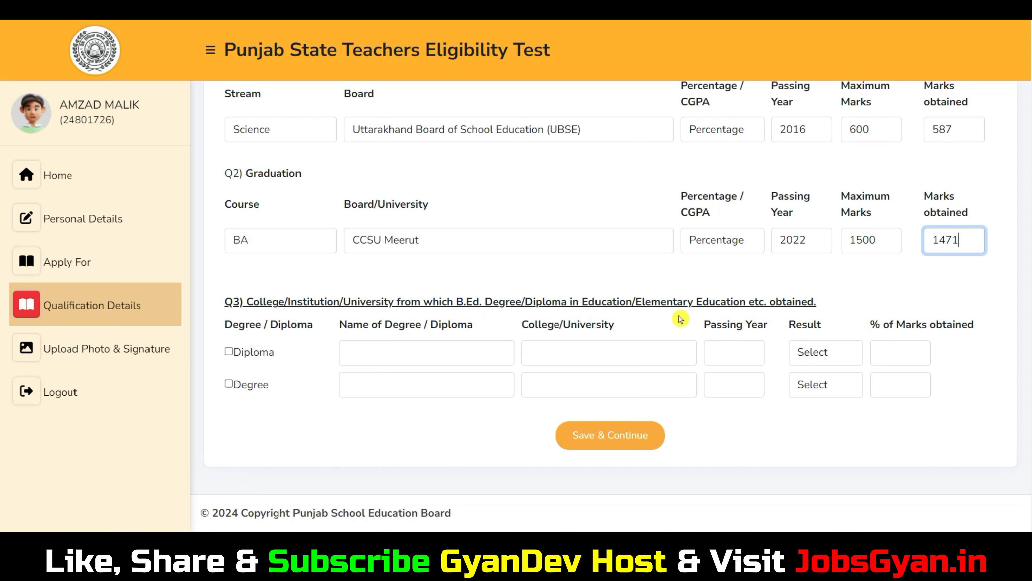
left_click(373, 349)
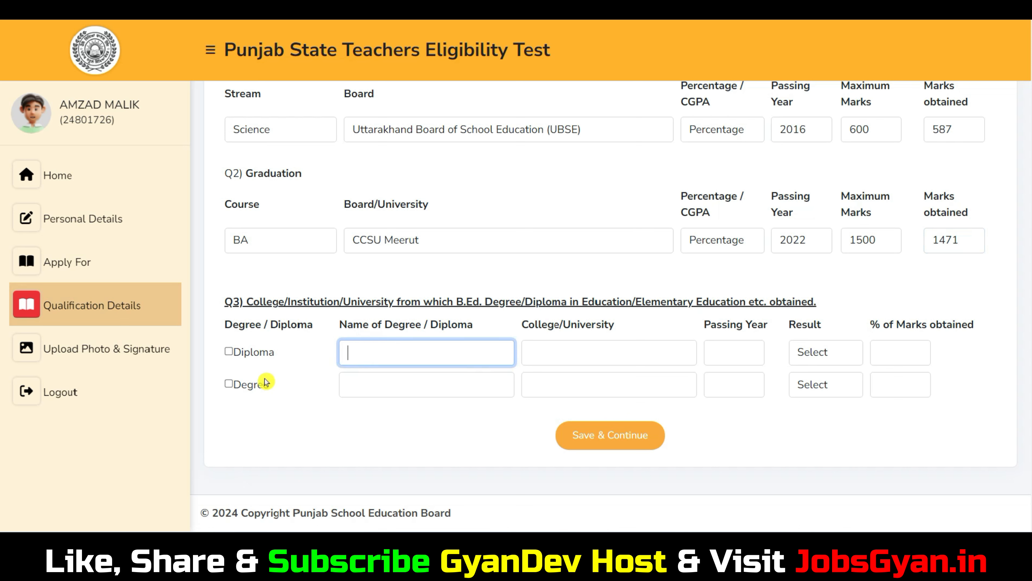
left_click(229, 351)
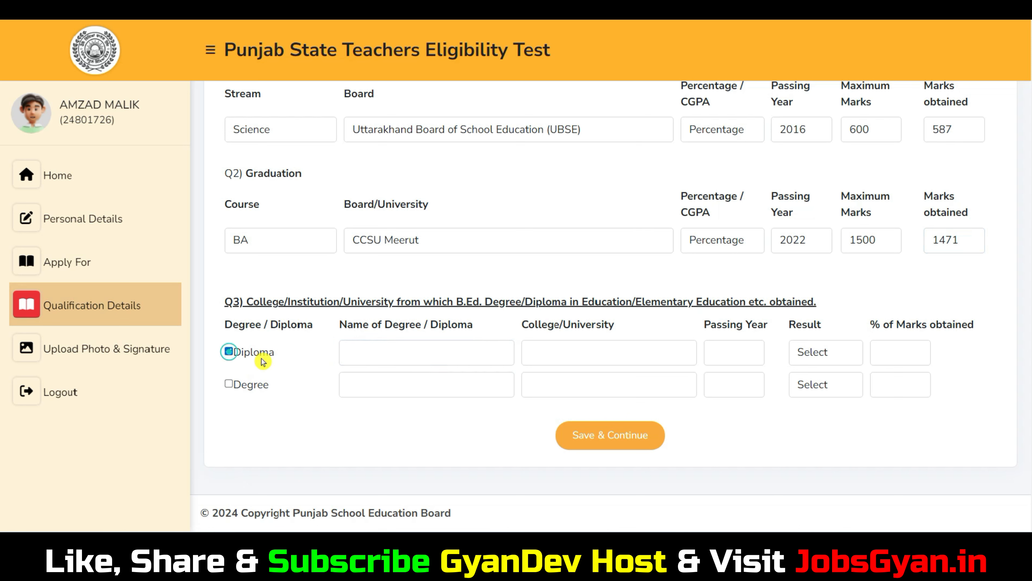
left_click(228, 383)
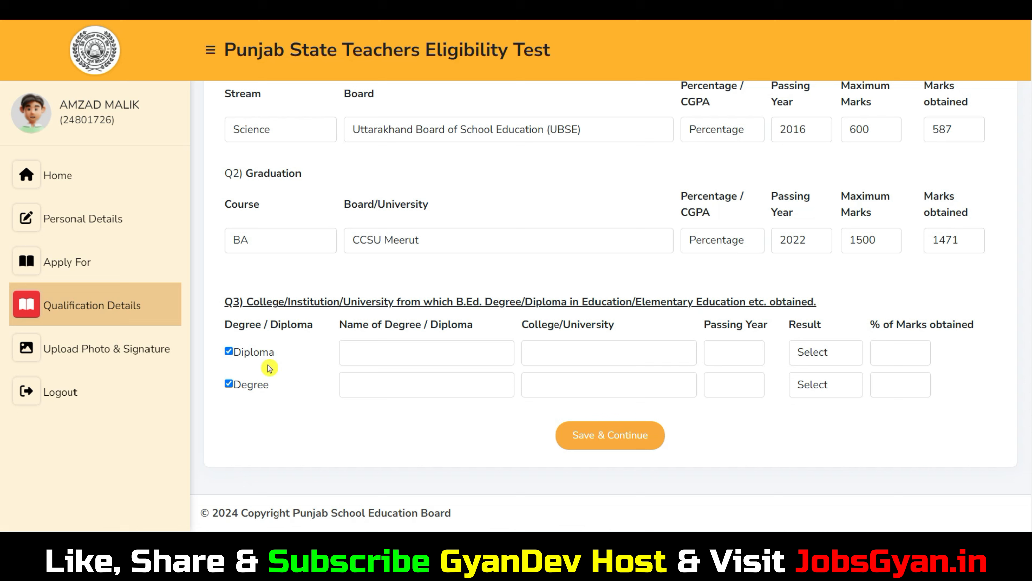
left_click(230, 384)
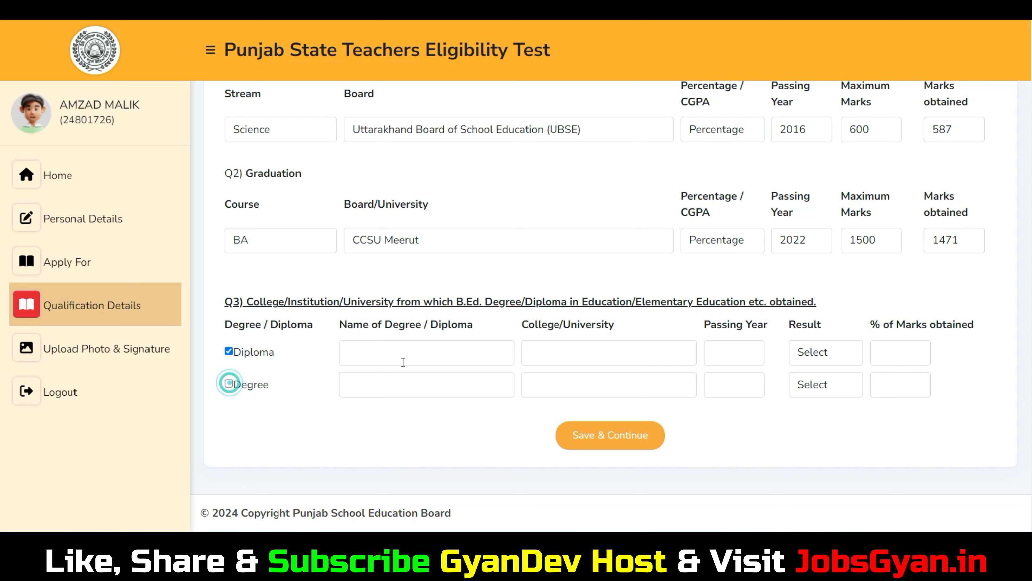
left_click(405, 353)
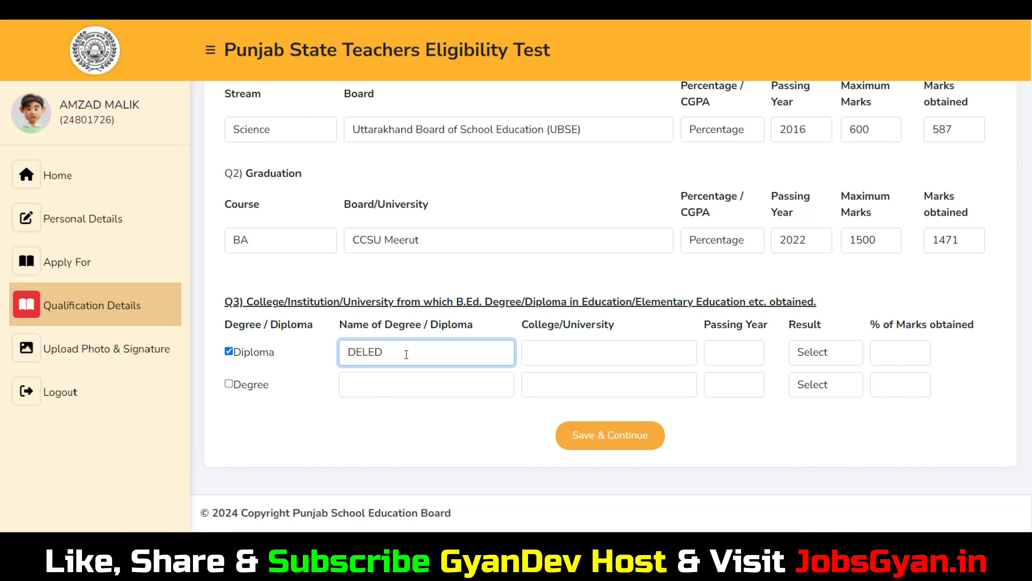
left_click(401, 412)
left_click(592, 355)
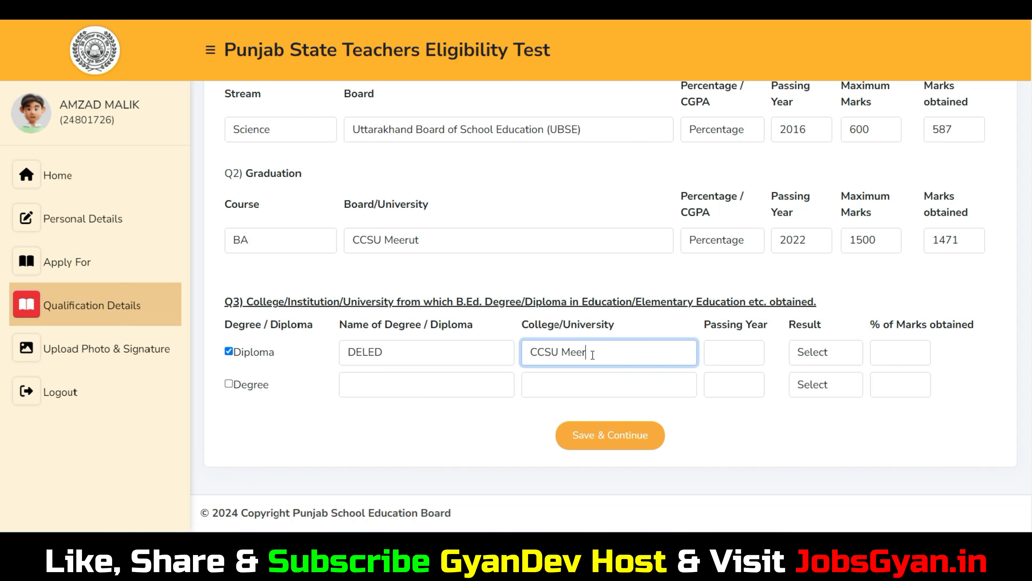
Complete the Diploma row with passing year 2023, result Pass and 95 as the percentage of marks obtained.
left_click(742, 353)
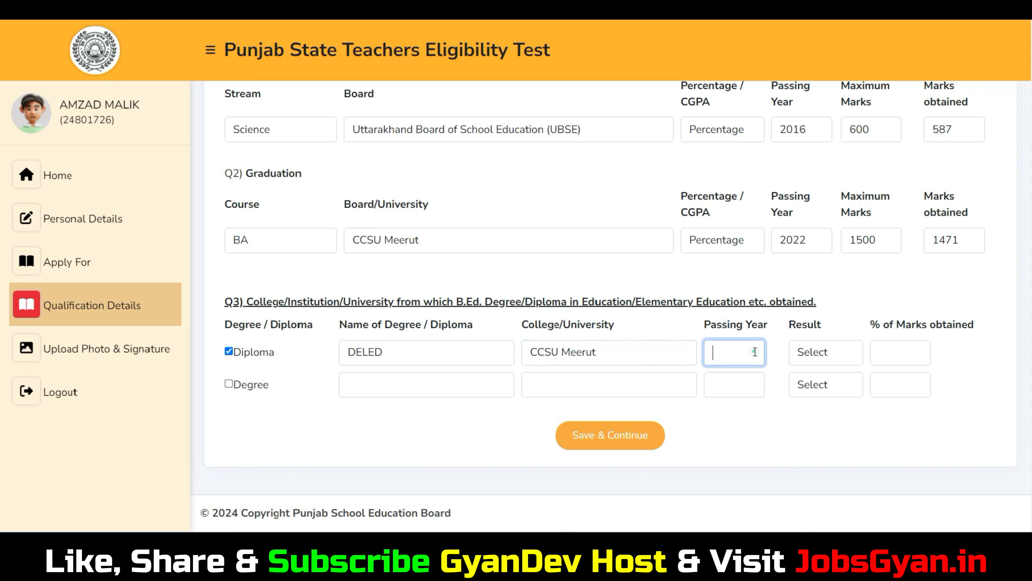
type("2023")
left_click(818, 352)
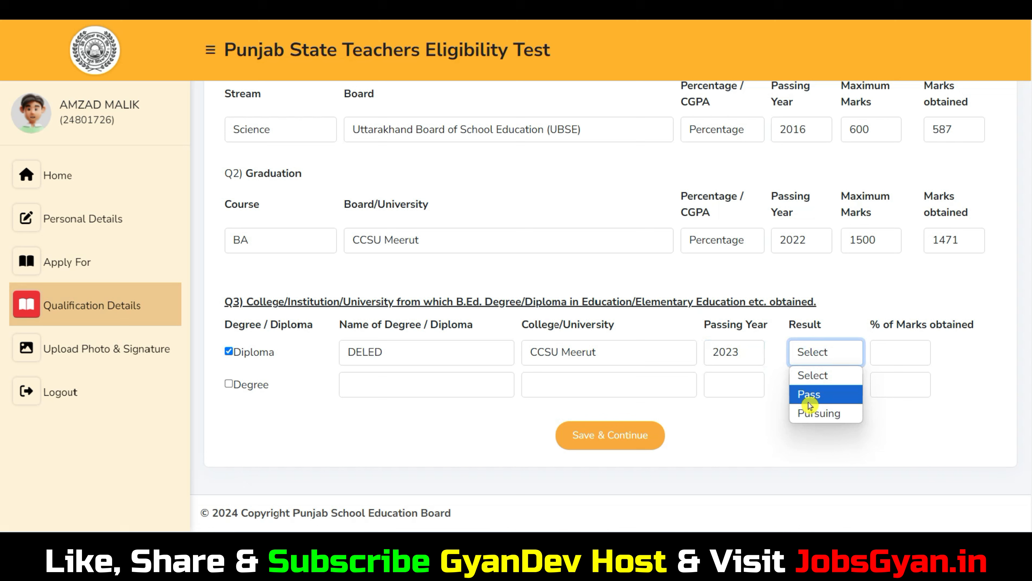
left_click(824, 400)
left_click(910, 353)
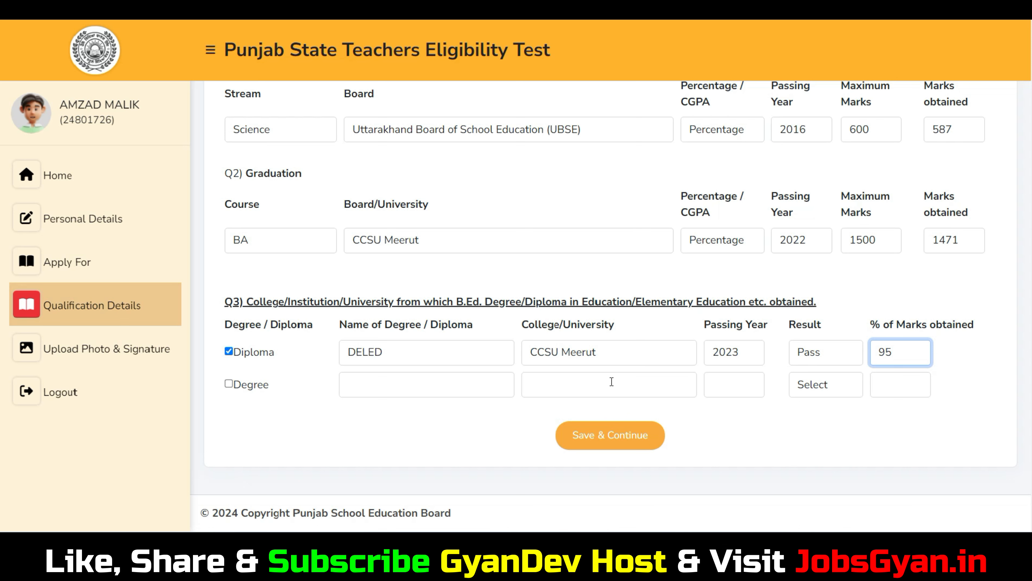
left_click(833, 387)
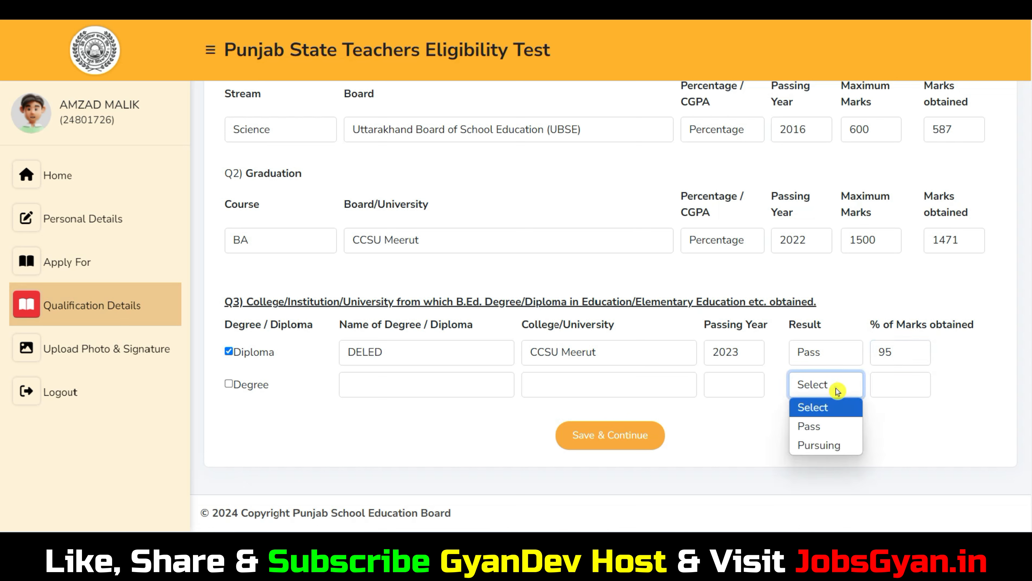
left_click(935, 449)
left_click(933, 447)
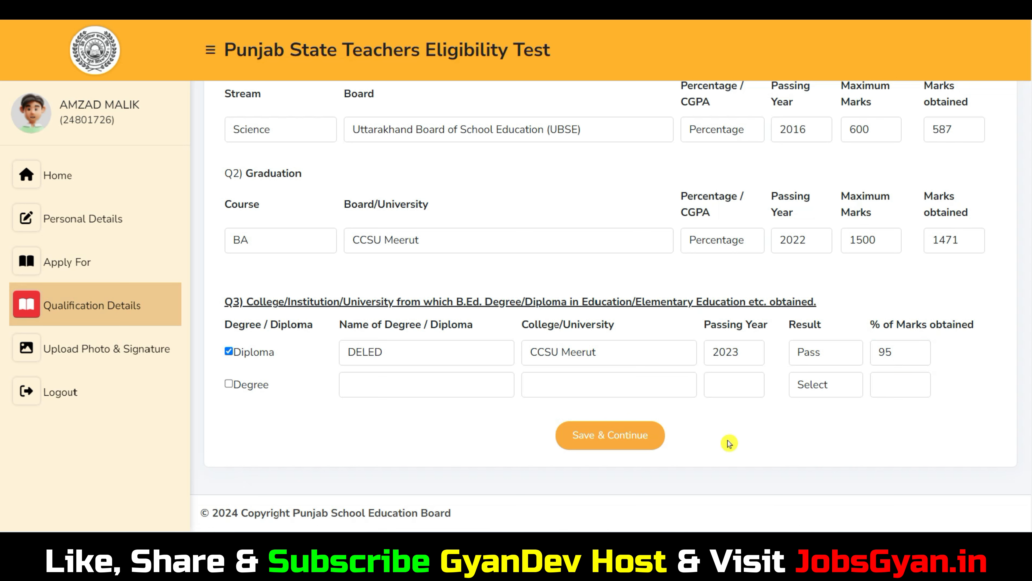
Save the qualification details and continue to the photo and signature upload.
left_click(632, 445)
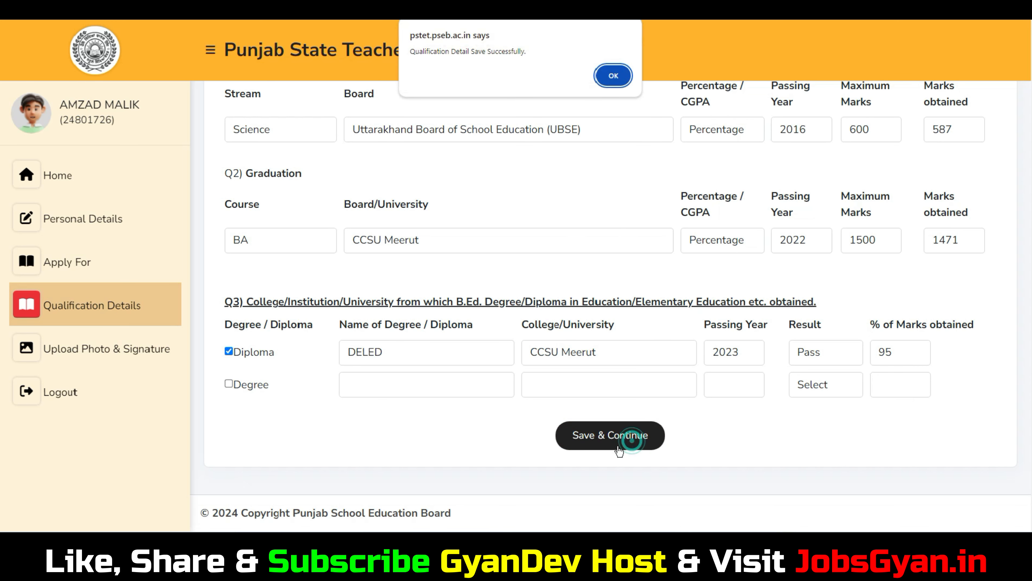
key("Return")
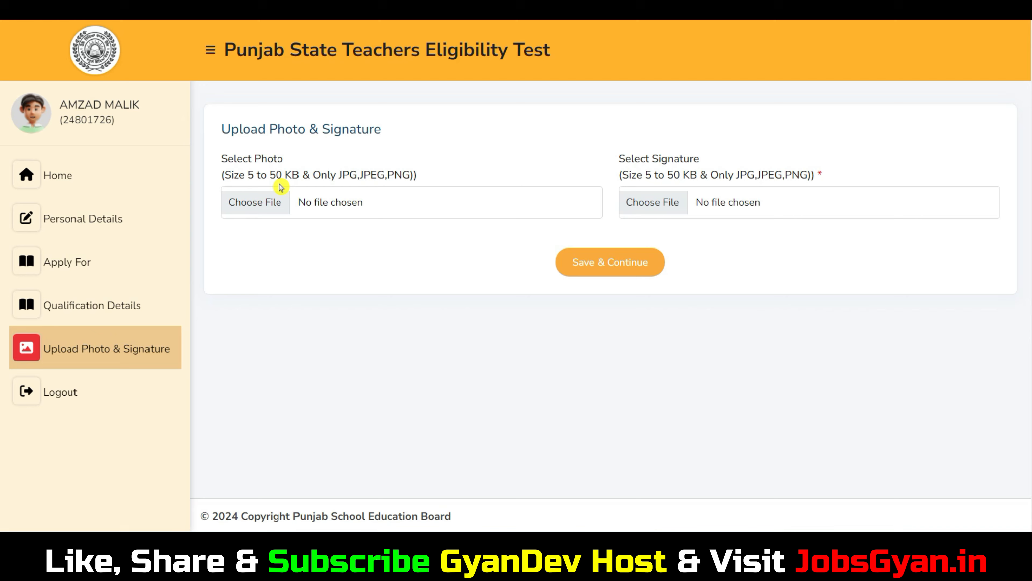
Choose AssamTET.jpg from the Dummy Photos folder as the applicant's photo.
left_click_drag(335, 177, 426, 182)
left_click(303, 203)
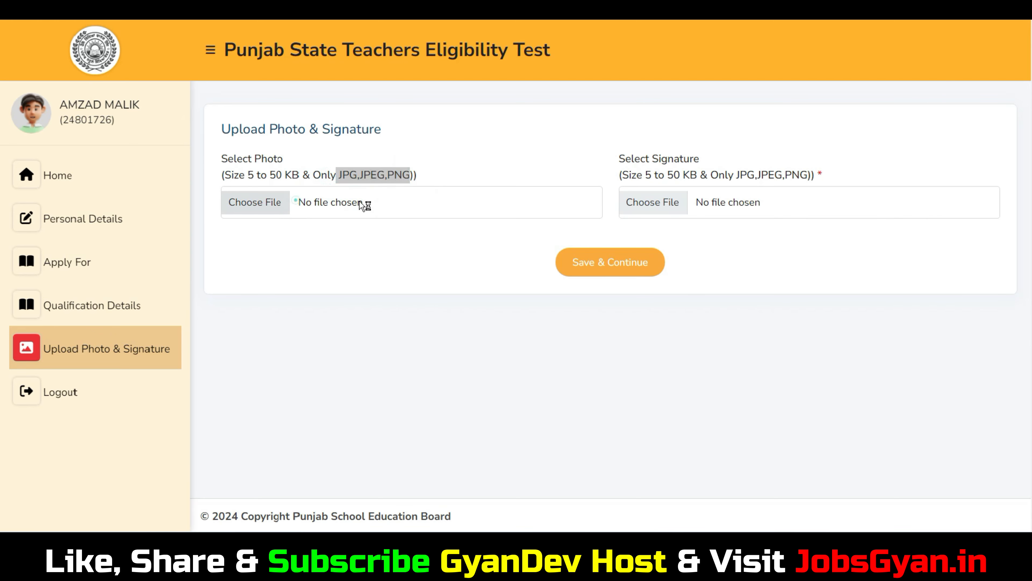
left_click(65, 239)
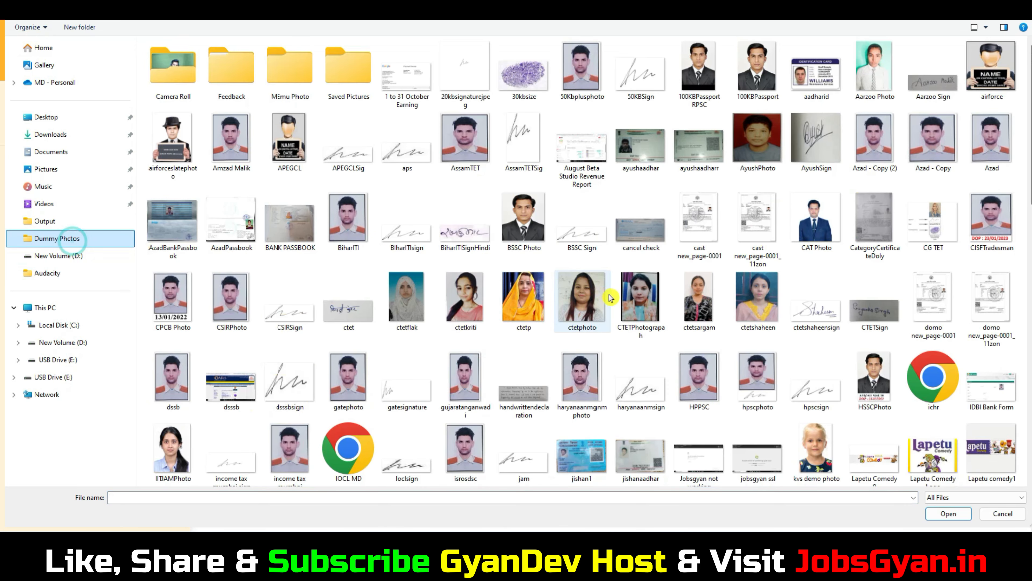
left_click(630, 261)
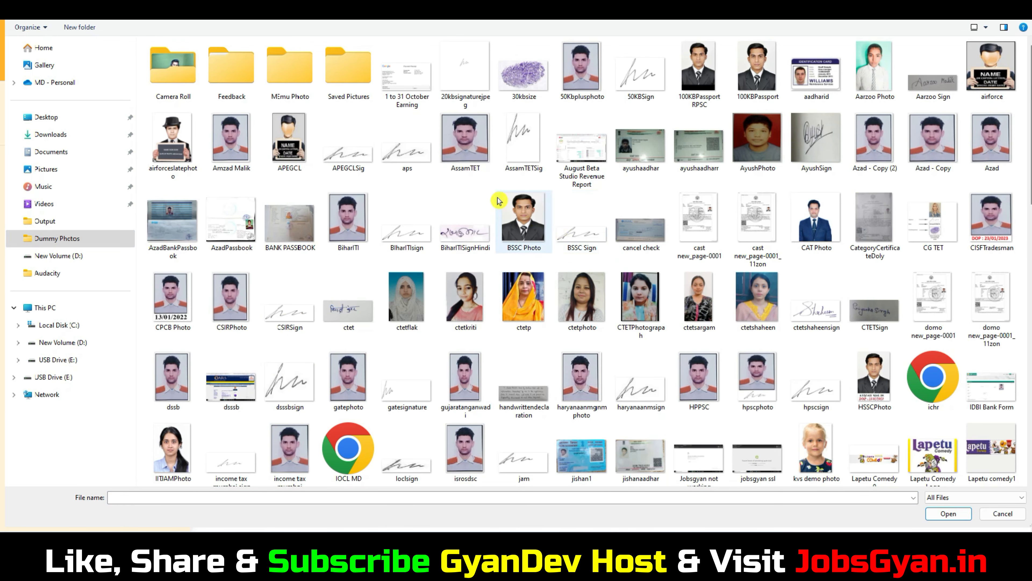
left_click(465, 146)
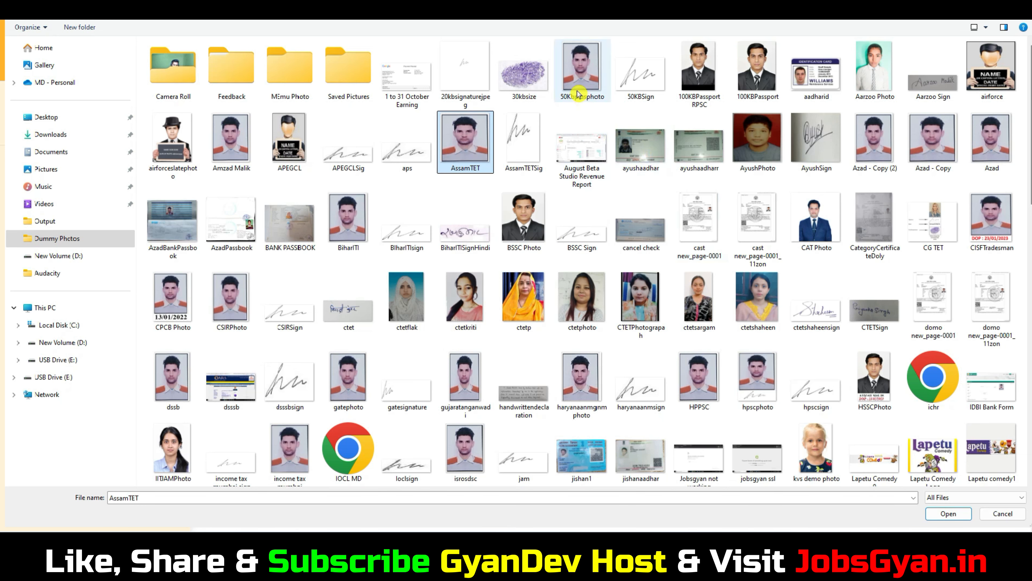
left_click(947, 512)
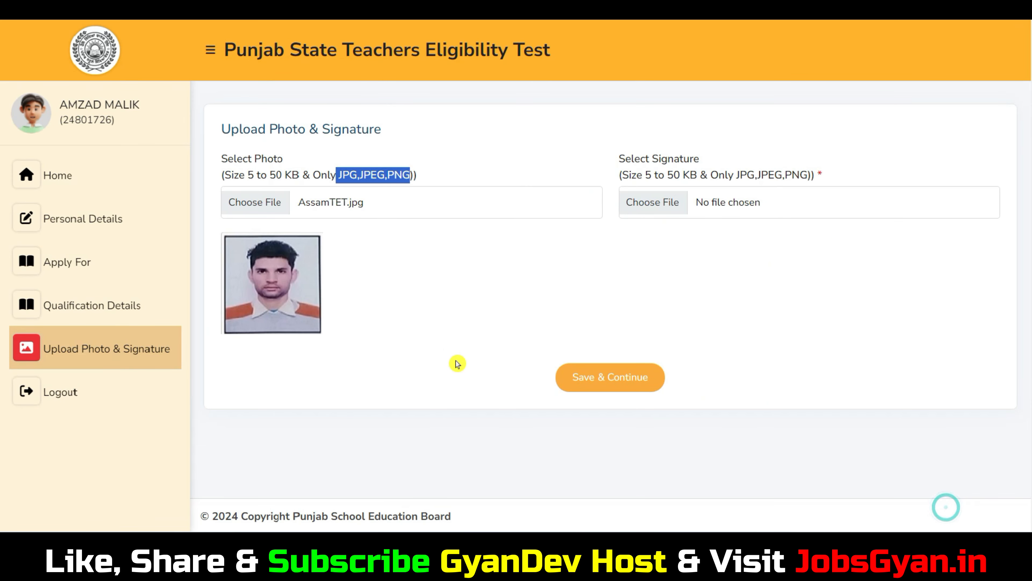
Choose Signature.jpg as the applicant's signature, then save the photo and signature and continue to the form preview.
left_click(662, 206)
scroll(691, 447, "down", 15)
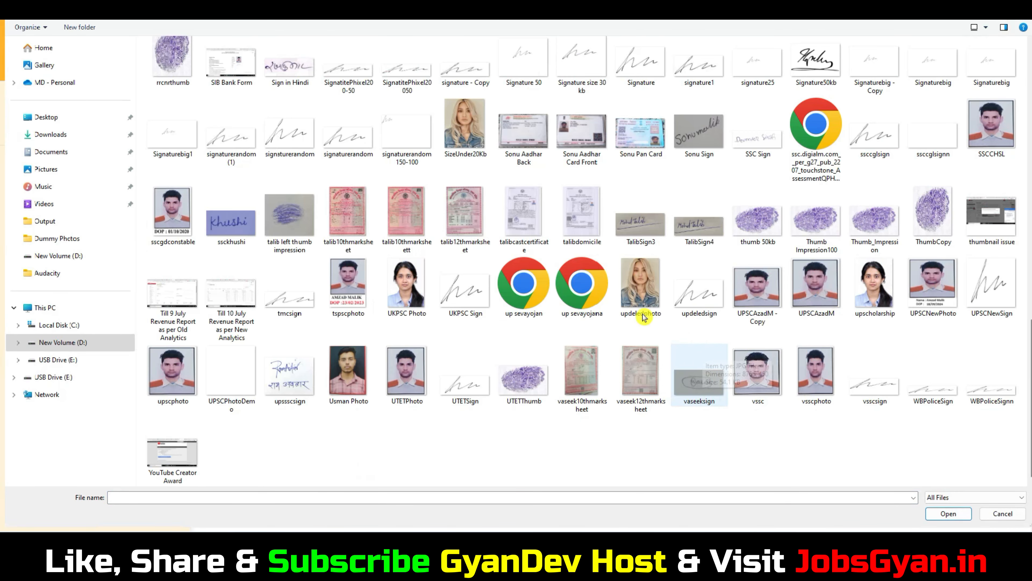
left_click(634, 64)
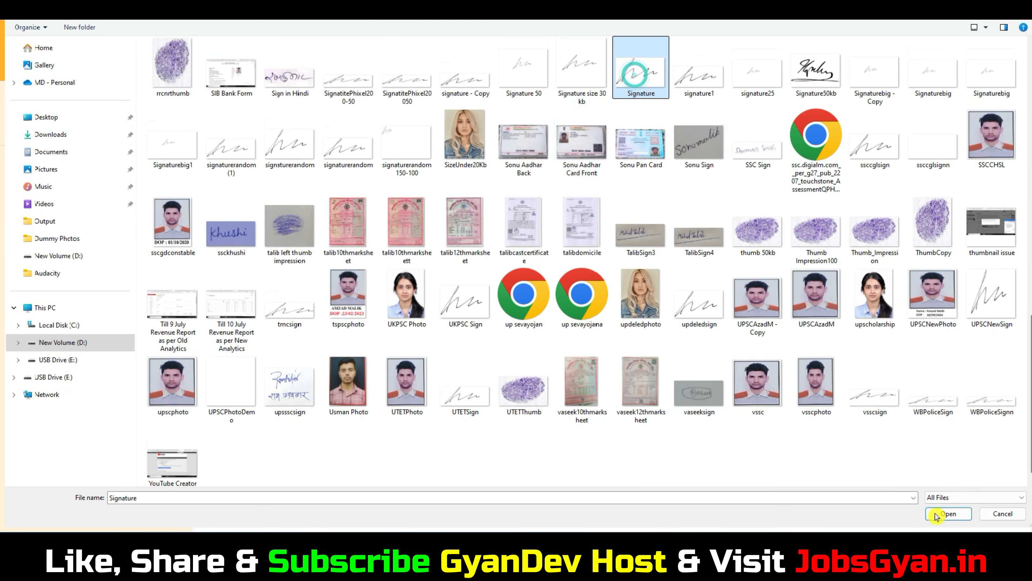
left_click(947, 514)
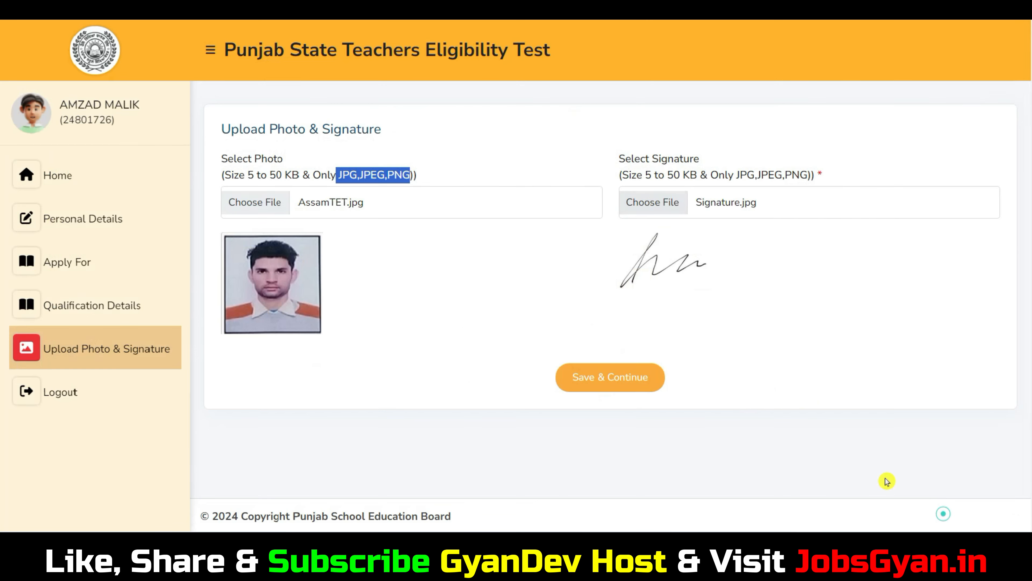
left_click(627, 380)
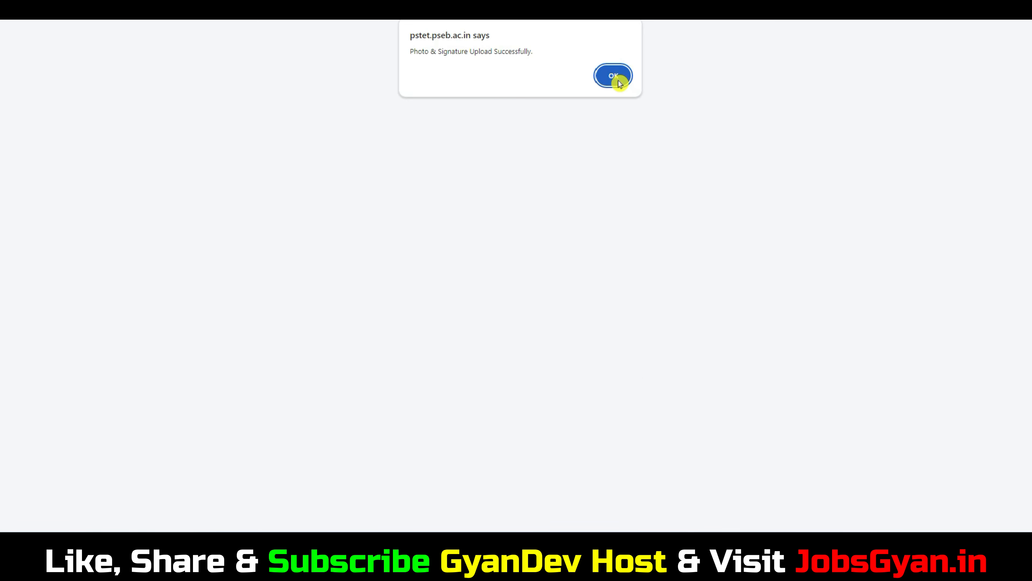
left_click(617, 81)
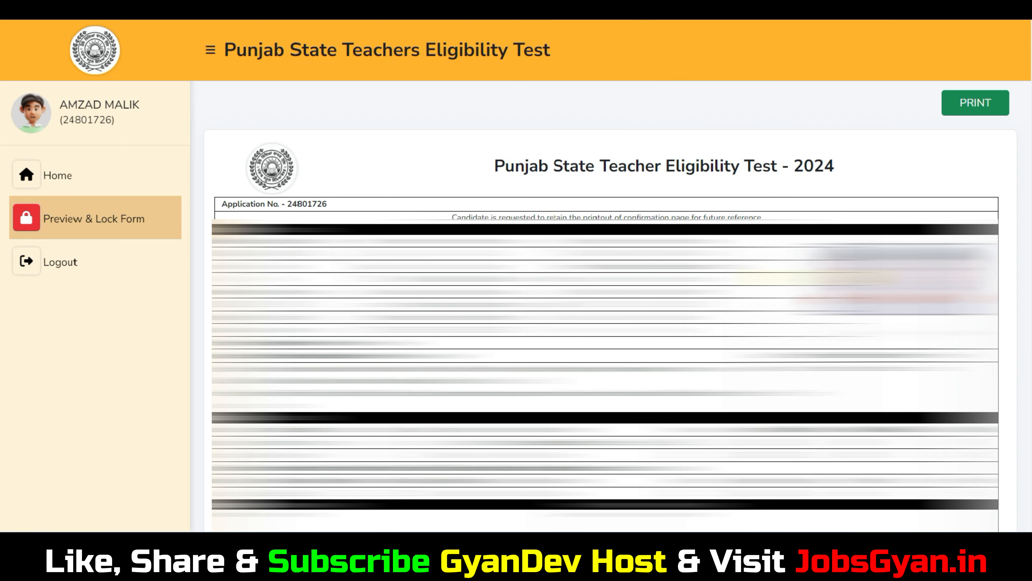
Proceed from the form preview to payment and declaration, and tick the declaration checkbox.
scroll(609, 298, "down", 10)
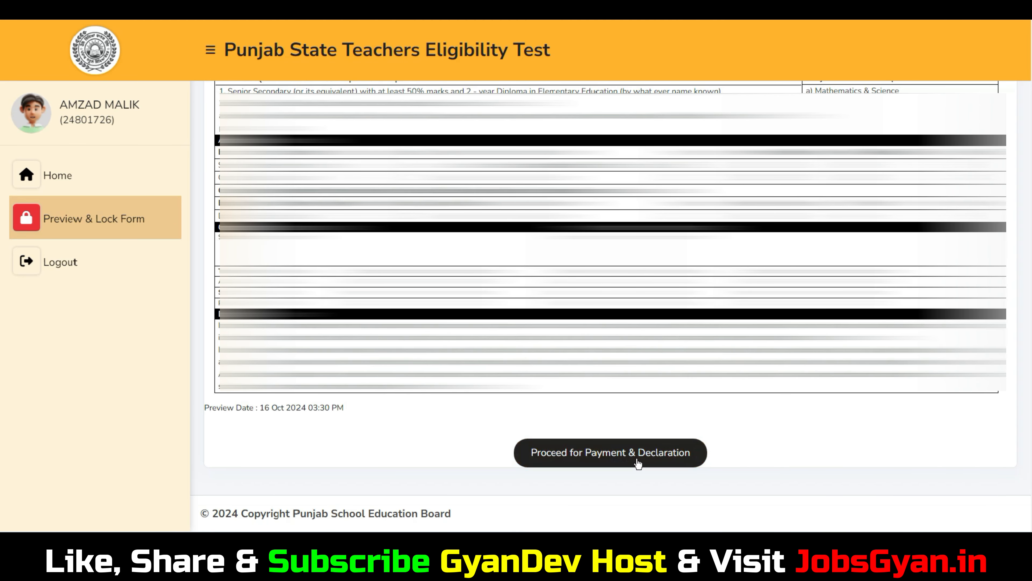
left_click(688, 460)
left_click(228, 159)
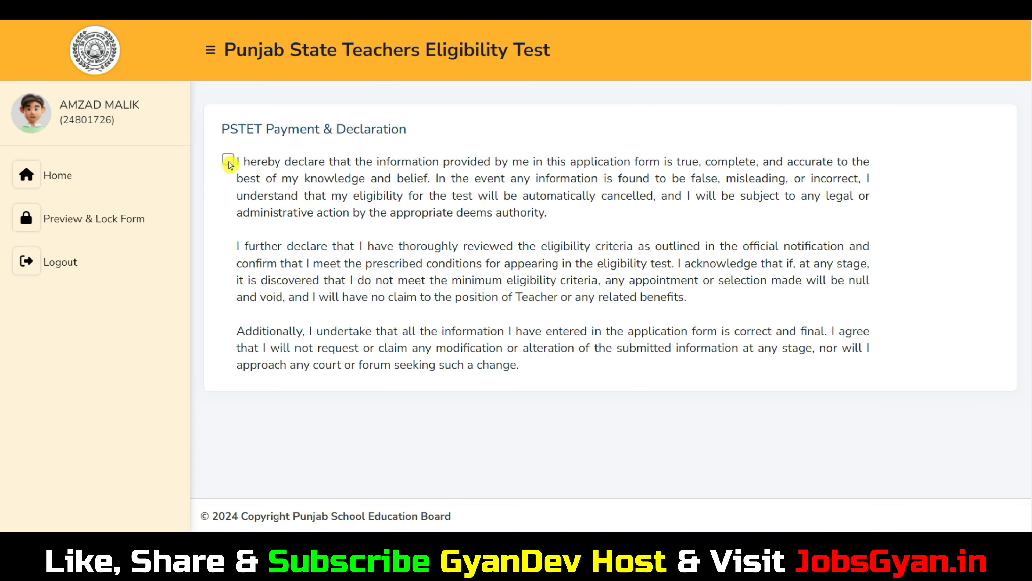
Start the application fee payment and confirm the final submission of the form.
scroll(223, 161, "down", 4)
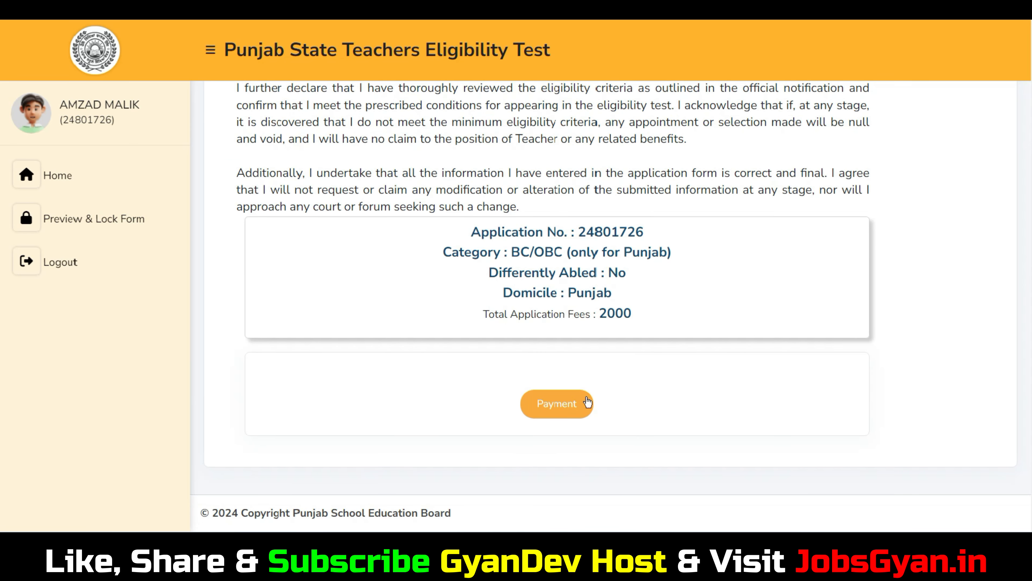
left_click(587, 402)
left_click_drag(580, 313, 657, 321)
left_click(563, 406)
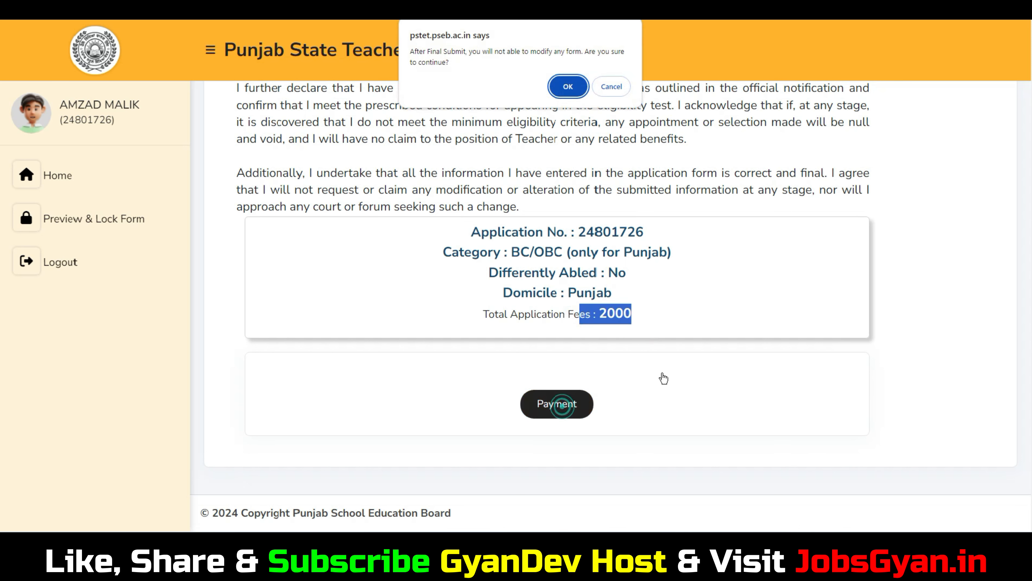
left_click(561, 91)
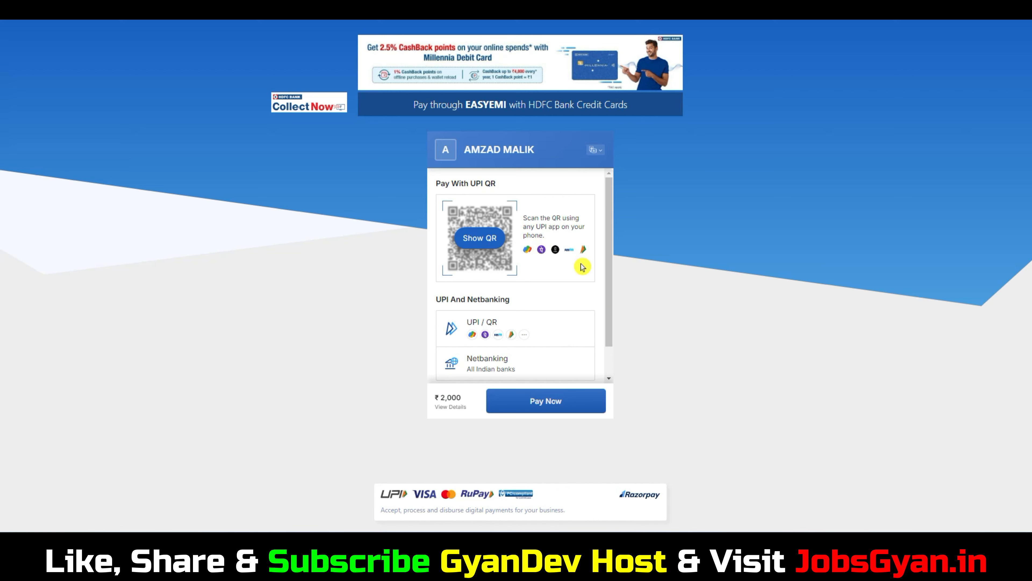
left_click_drag(610, 248, 608, 277)
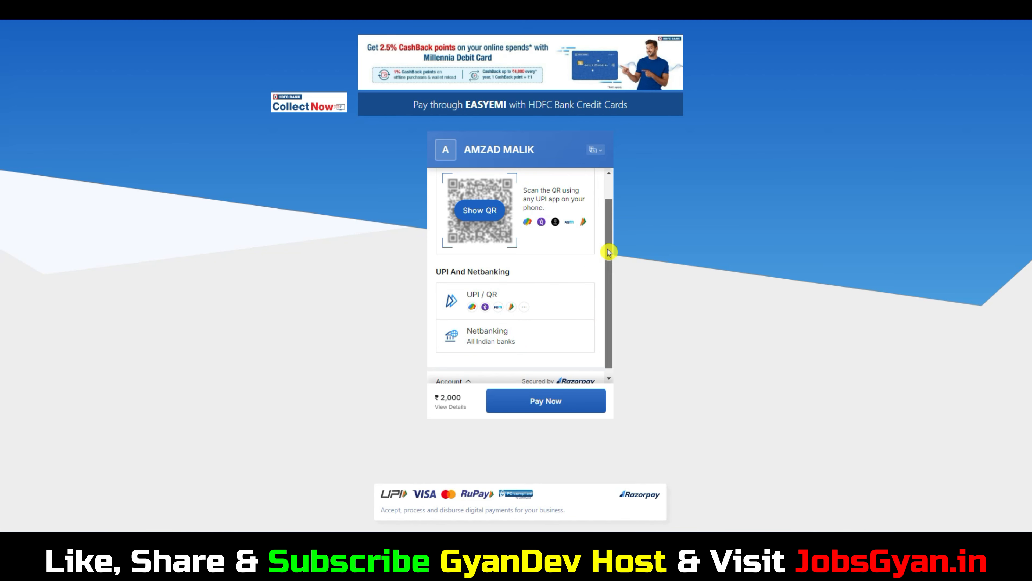
left_click_drag(608, 249, 613, 279)
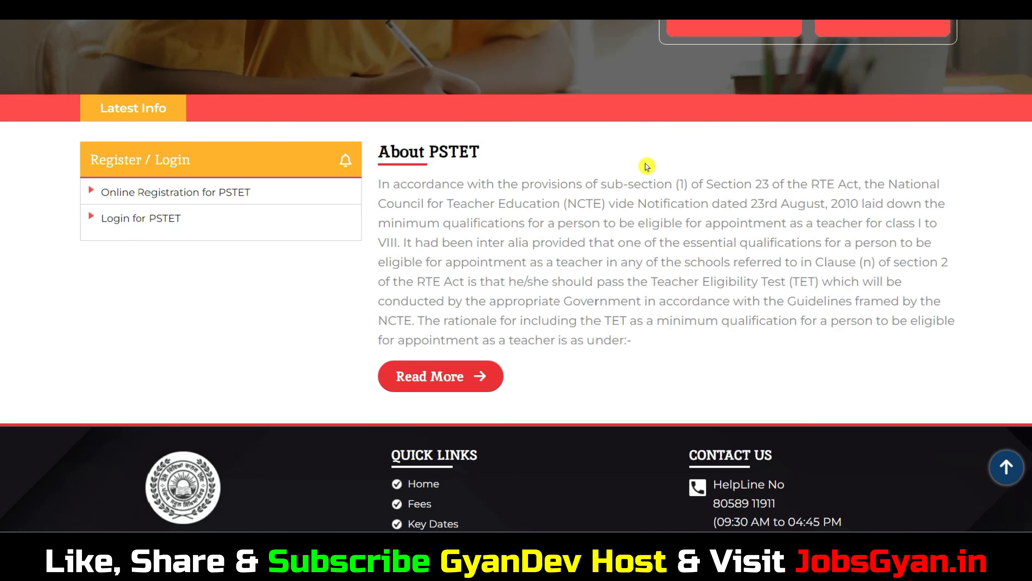
scroll(634, 200, "up", 8)
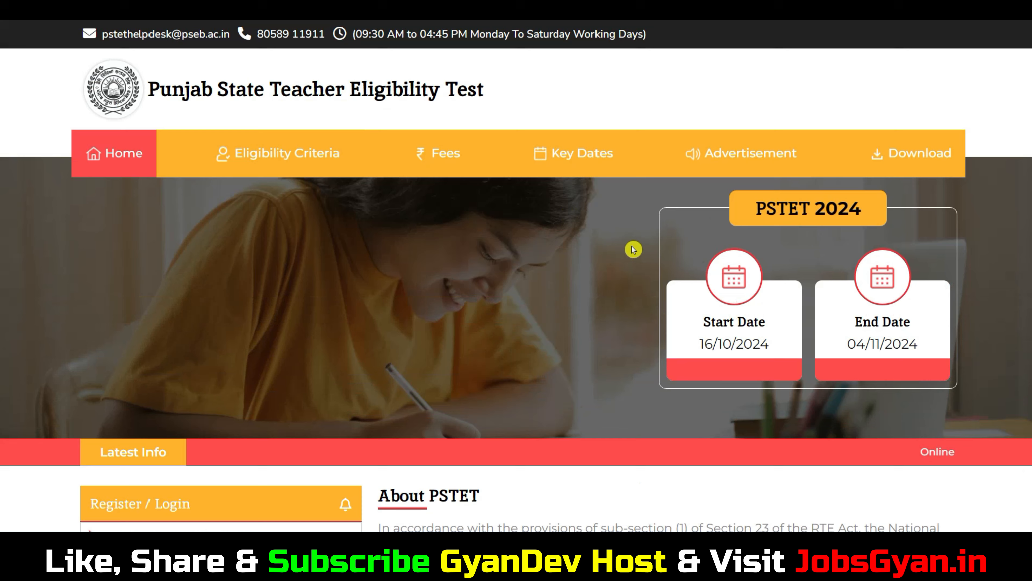